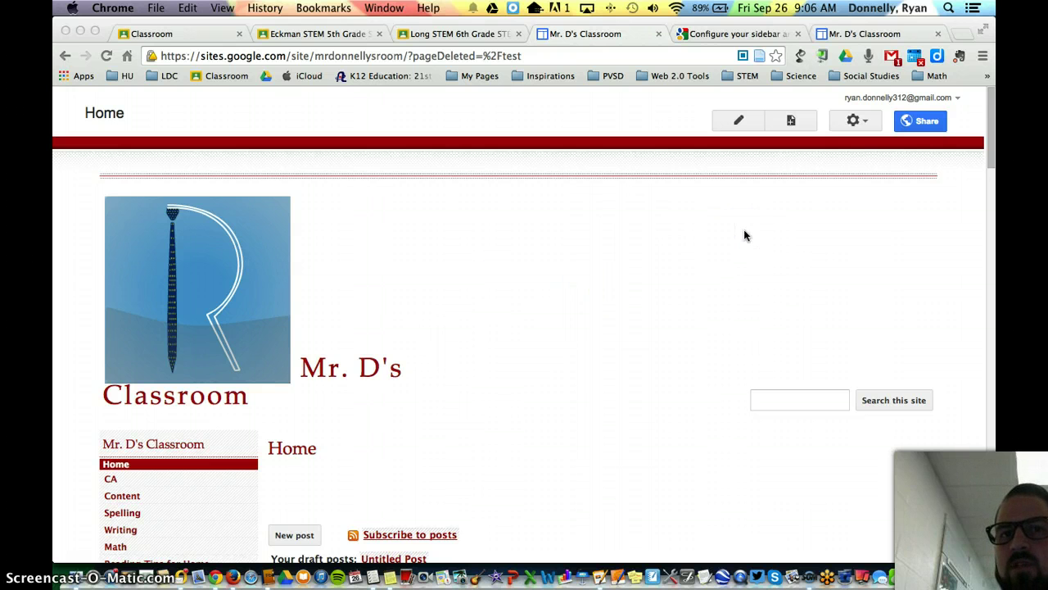
{"action": "left_click", "coordinate": [852, 122]}
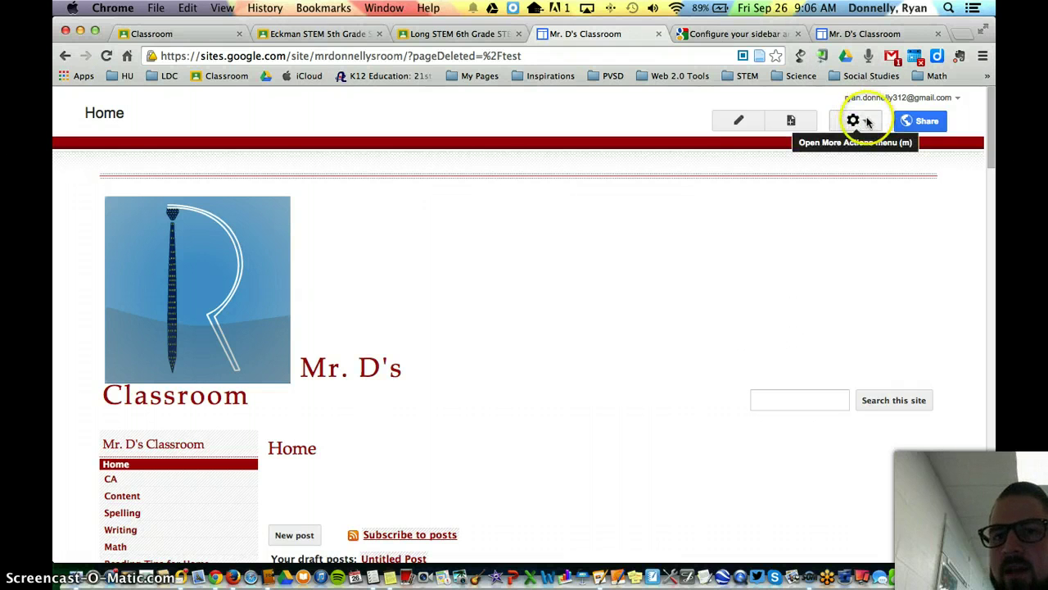
{"action": "left_click", "coordinate": [868, 122]}
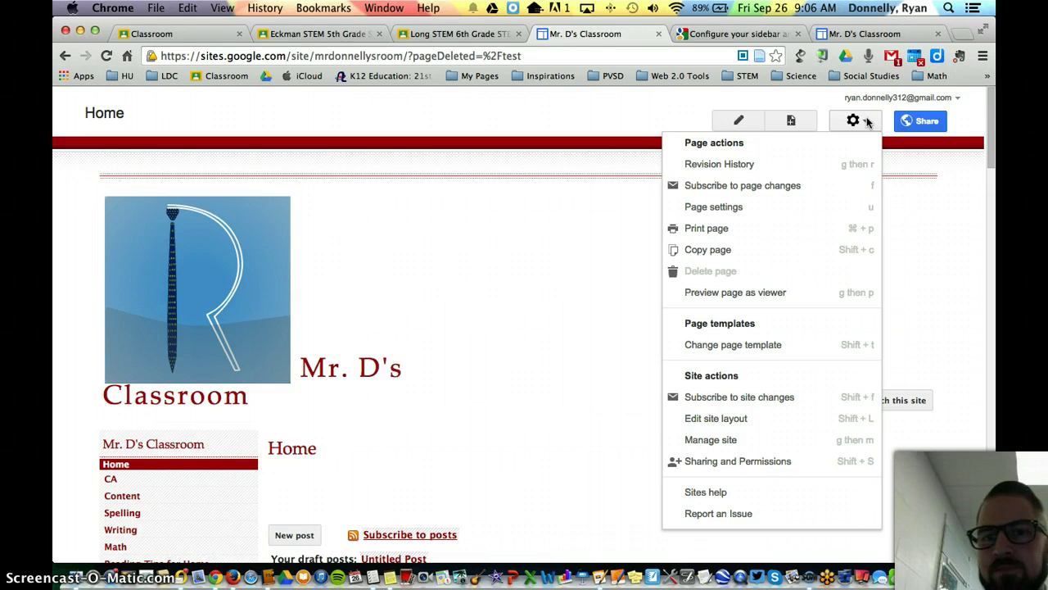
{"action": "left_click", "coordinate": [734, 440]}
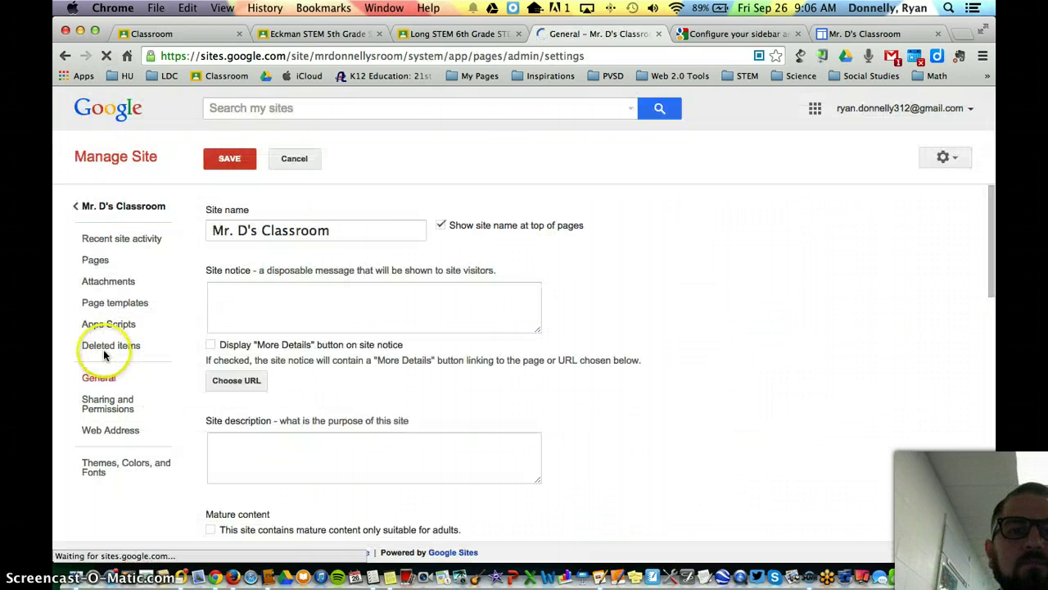
{"action": "left_click", "coordinate": [296, 158]}
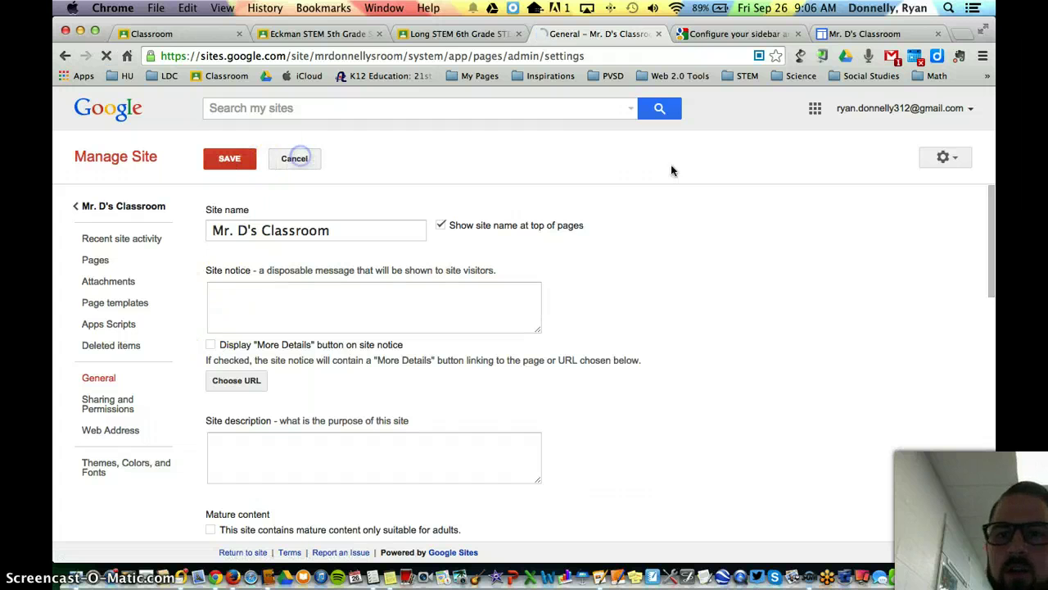
Step: Open the site layout for editing and bring up the settings of the sidebar's Mr. D's Classroom navigation
{"action": "left_click", "coordinate": [866, 124]}
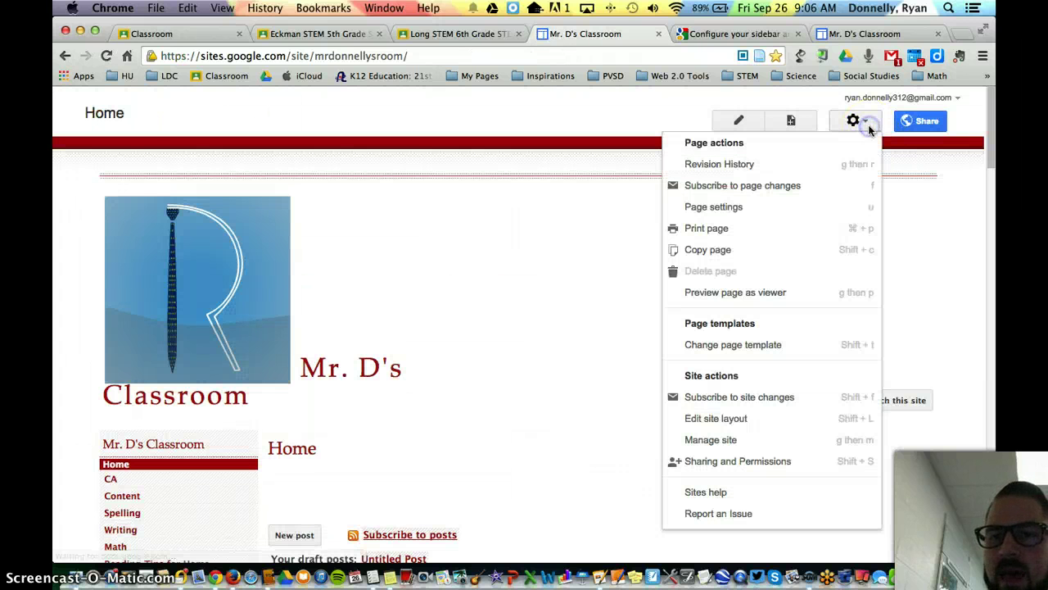
{"action": "left_click", "coordinate": [765, 420]}
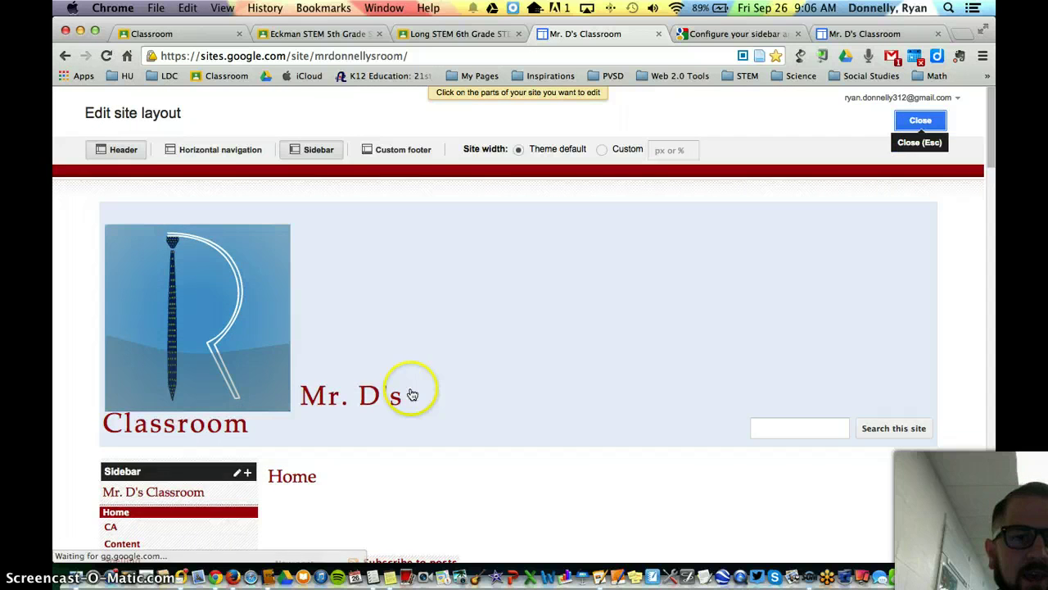
{"action": "scroll", "coordinate": [411, 395], "scroll_direction": "down", "scroll_amount": 5}
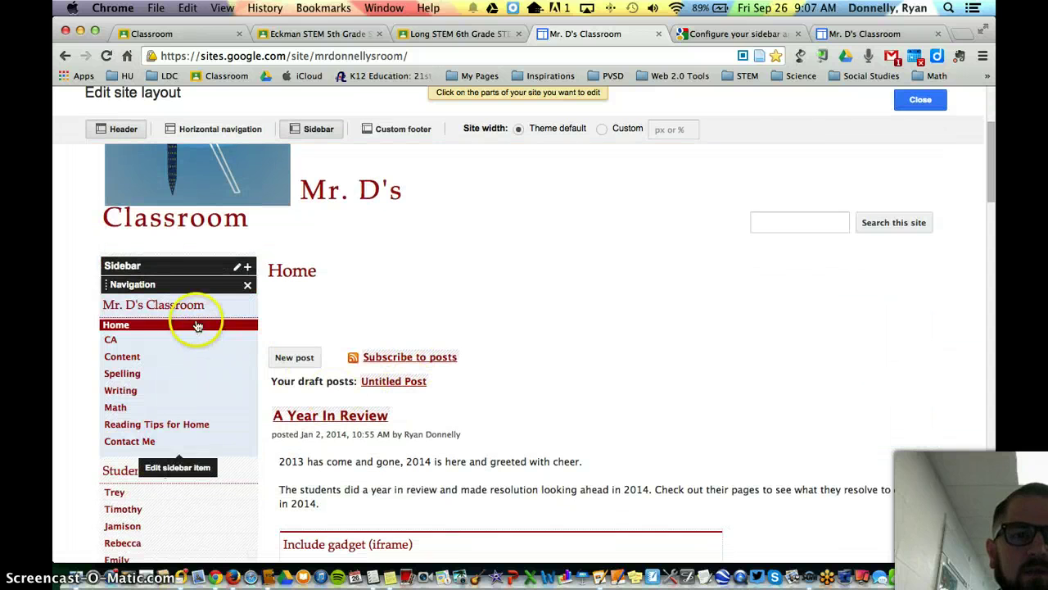
{"action": "left_click", "coordinate": [210, 307]}
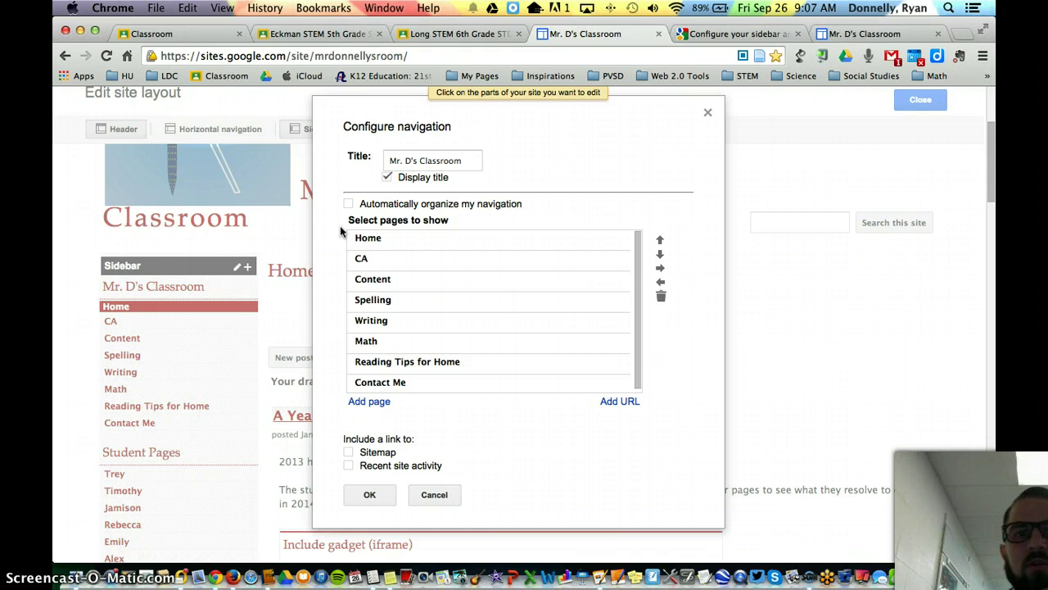
{"action": "left_click", "coordinate": [350, 206]}
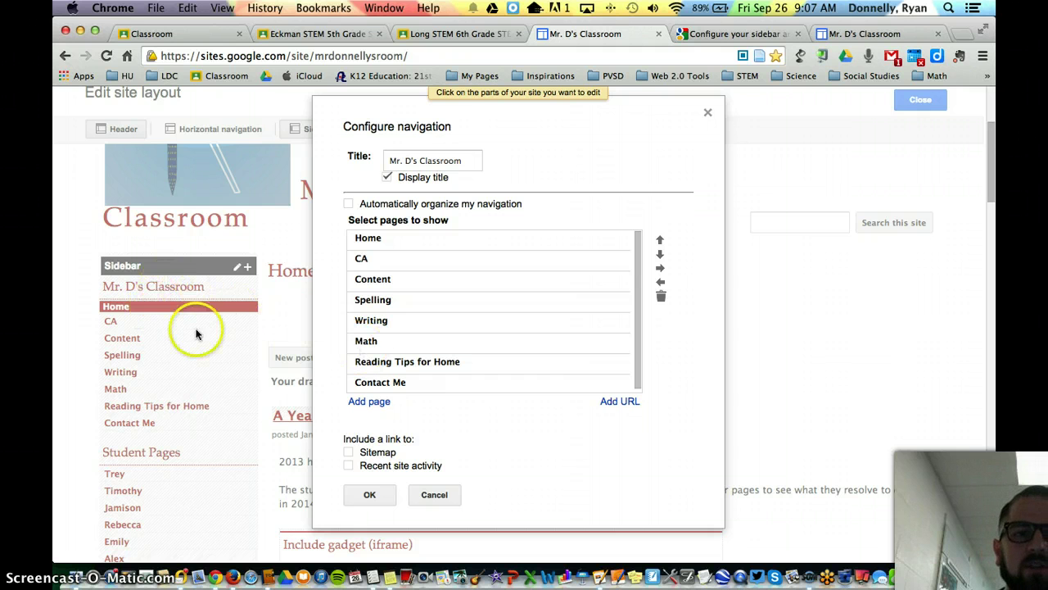
Step: Try adding the Class Photos page, found by searching for "class photos", to the Mr. D's Classroom navigation and discard the change
{"action": "left_click", "coordinate": [377, 410]}
{"action": "scroll", "coordinate": [433, 357], "scroll_direction": "down", "scroll_amount": 3}
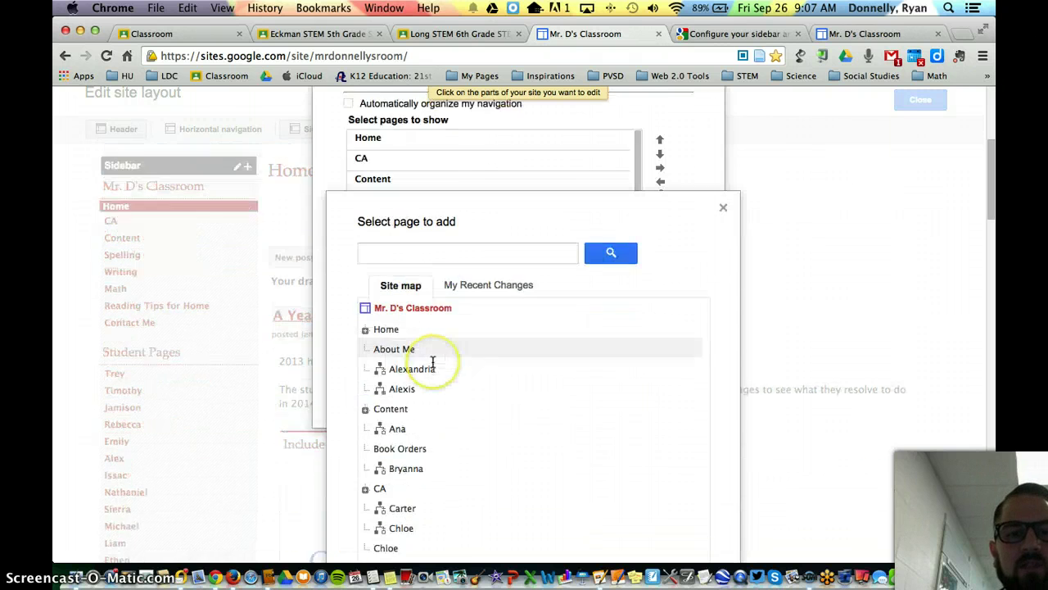
{"action": "scroll", "coordinate": [432, 363], "scroll_direction": "down", "scroll_amount": 2}
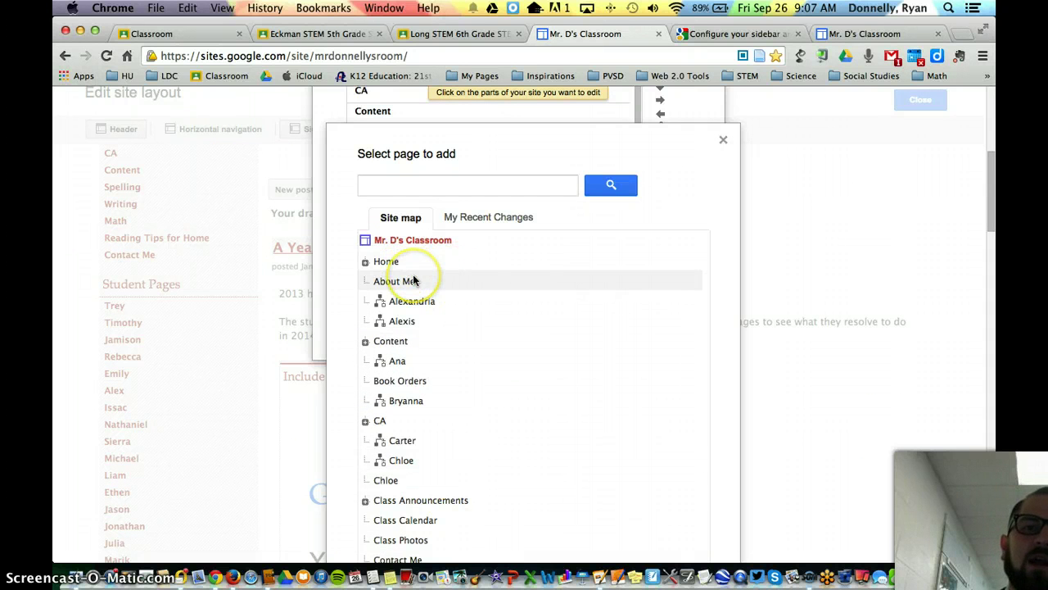
{"action": "left_click", "coordinate": [446, 186]}
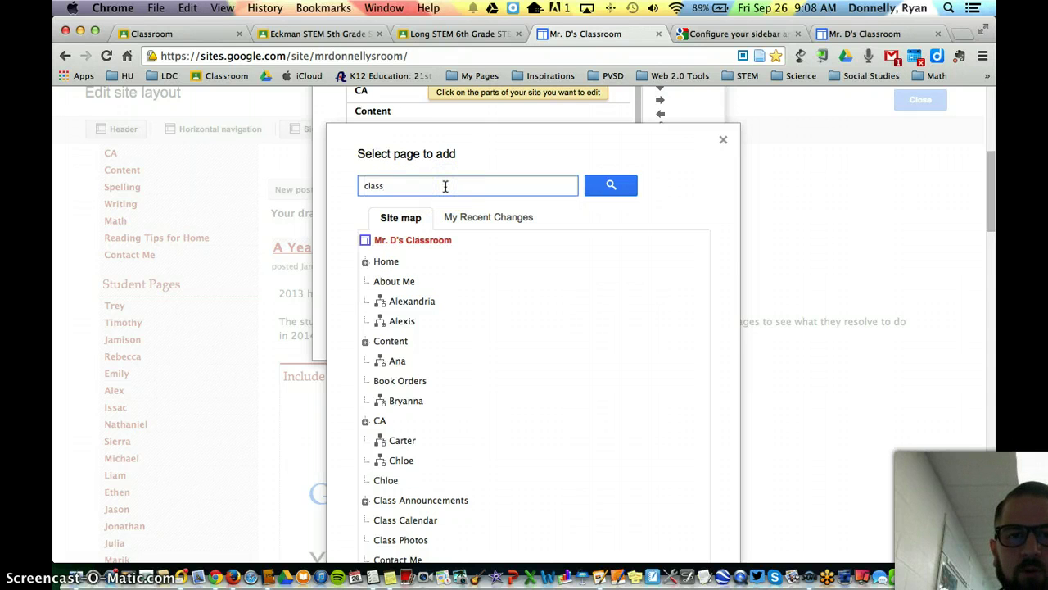
{"action": "left_click", "coordinate": [611, 185]}
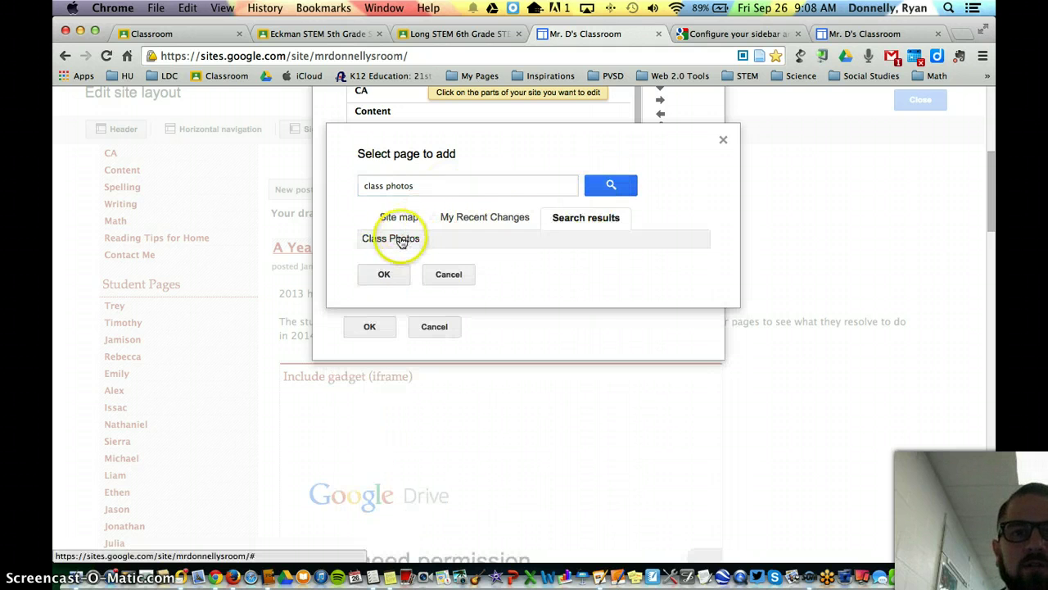
{"action": "left_click", "coordinate": [401, 238]}
{"action": "left_click", "coordinate": [384, 275]}
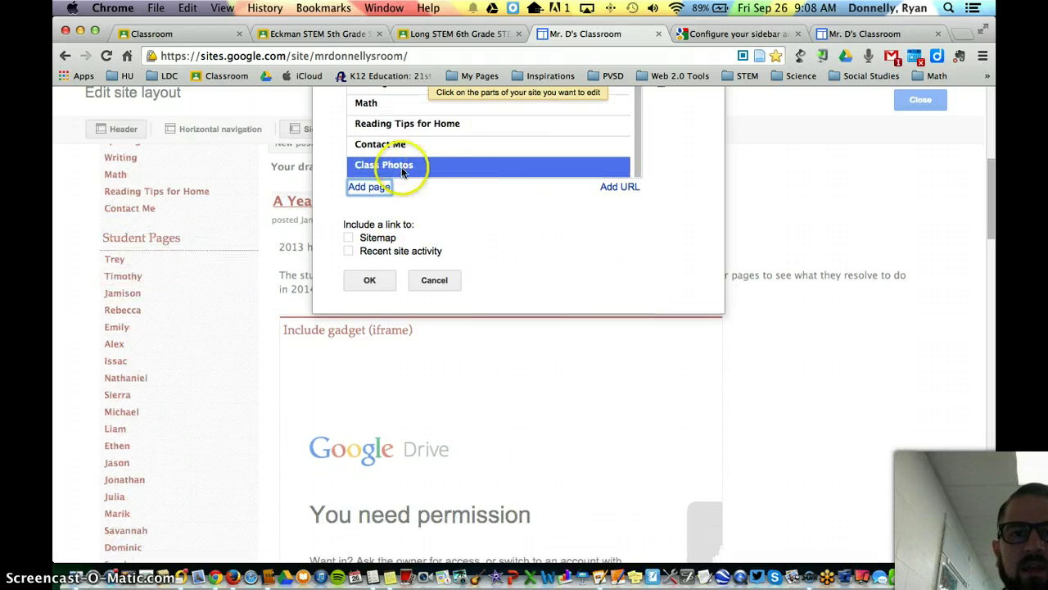
{"action": "scroll", "coordinate": [631, 225], "scroll_direction": "up", "scroll_amount": 2}
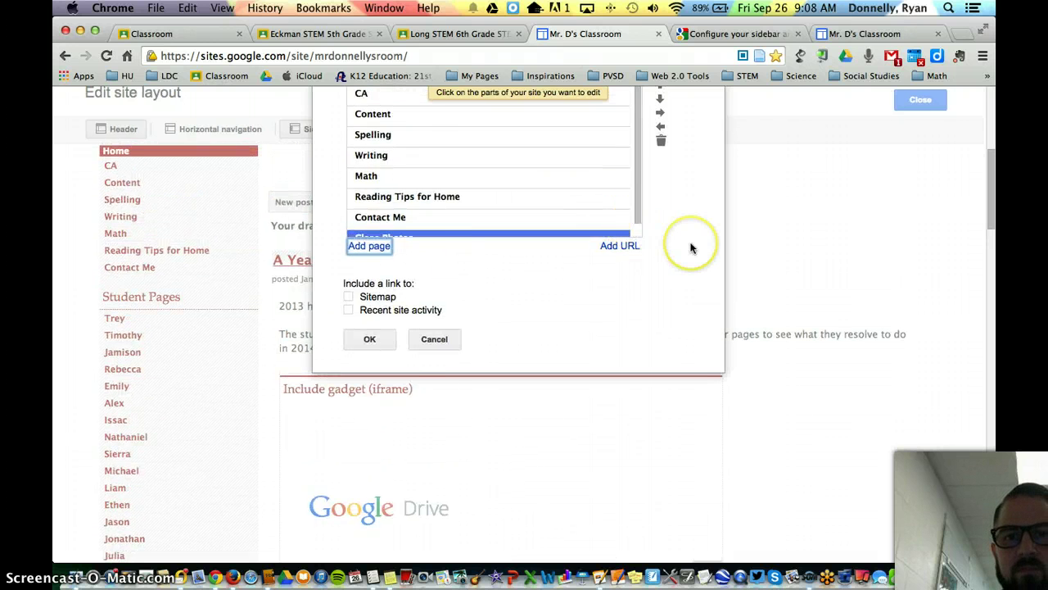
{"action": "scroll", "coordinate": [690, 241], "scroll_direction": "up", "scroll_amount": 2}
{"action": "scroll", "coordinate": [560, 230], "scroll_direction": "down", "scroll_amount": 1}
{"action": "scroll", "coordinate": [560, 230], "scroll_direction": "down", "scroll_amount": 1}
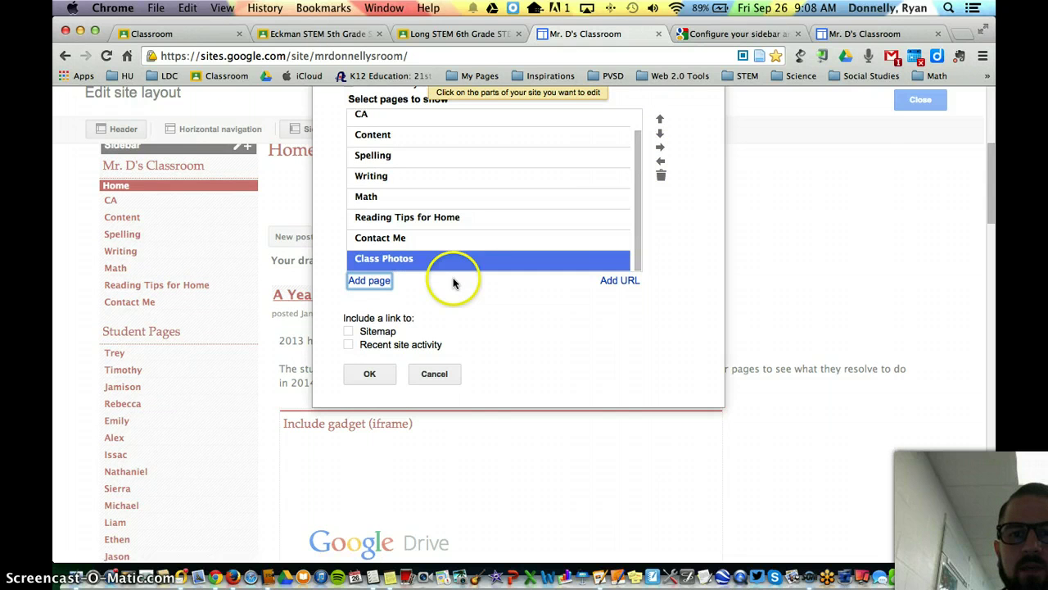
{"action": "left_click", "coordinate": [436, 374]}
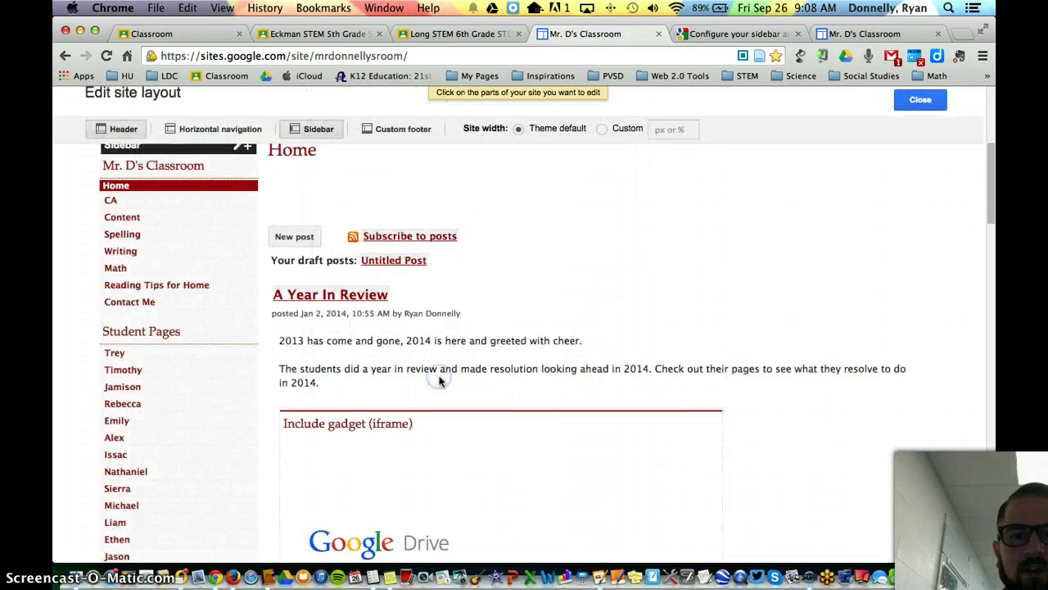
Step: Add a new Navigation item to the site's sidebar
{"action": "scroll", "coordinate": [515, 303], "scroll_direction": "up", "scroll_amount": 2}
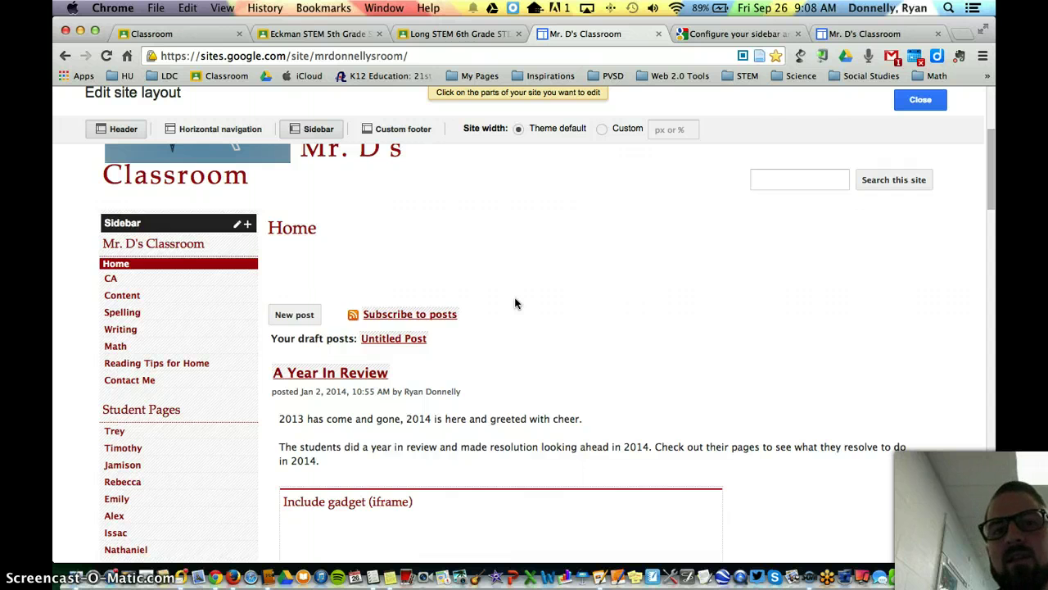
{"action": "scroll", "coordinate": [515, 303], "scroll_direction": "up", "scroll_amount": 2}
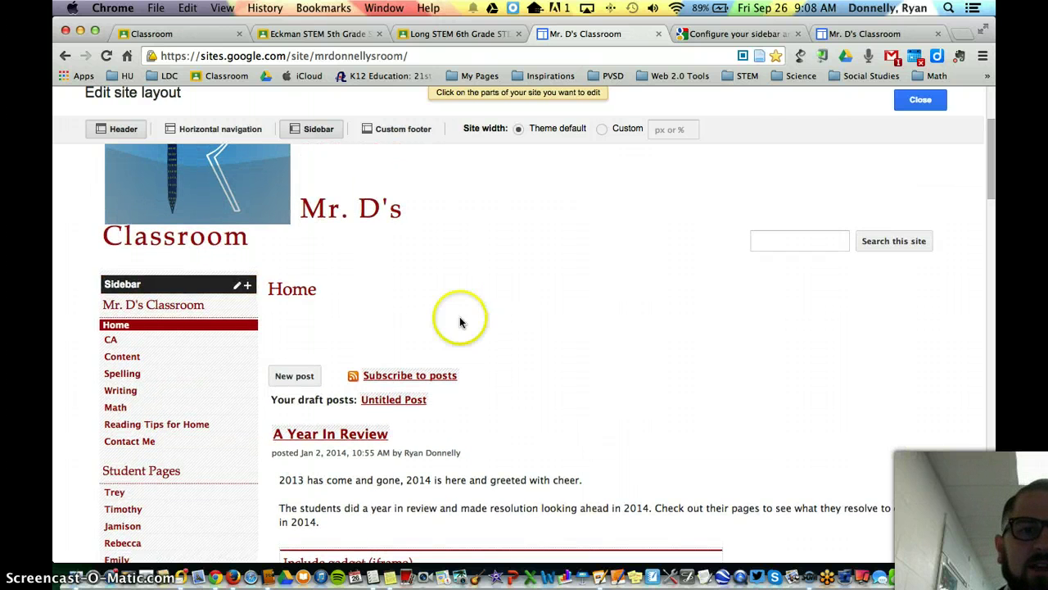
{"action": "left_click", "coordinate": [247, 287]}
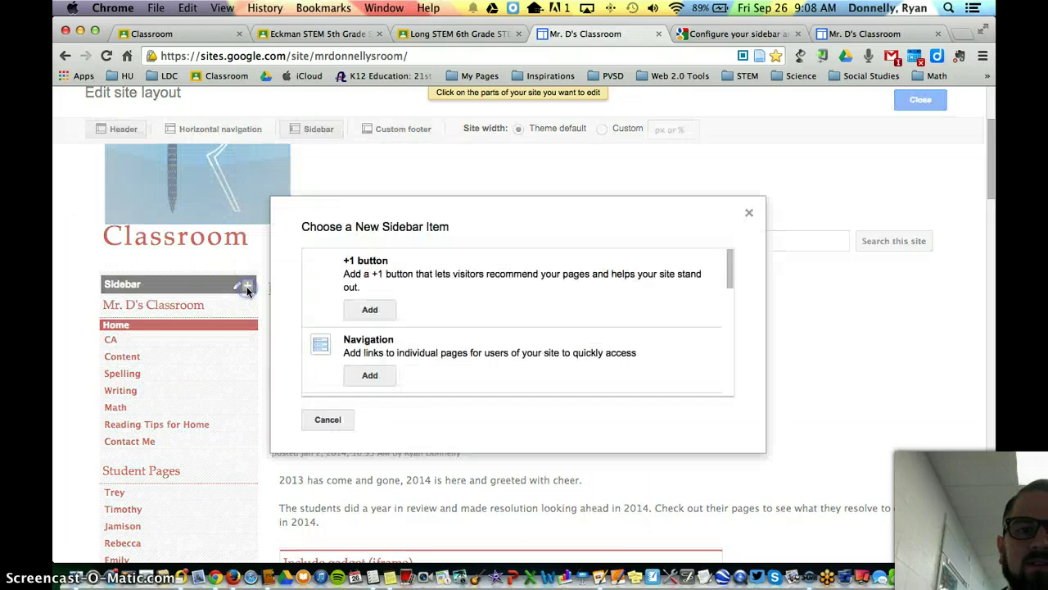
{"action": "left_click", "coordinate": [370, 375]}
Step: Move the new Navigation item in the sidebar so it sits directly above the More Stuff section
{"action": "scroll", "coordinate": [70, 352], "scroll_direction": "down", "scroll_amount": 5}
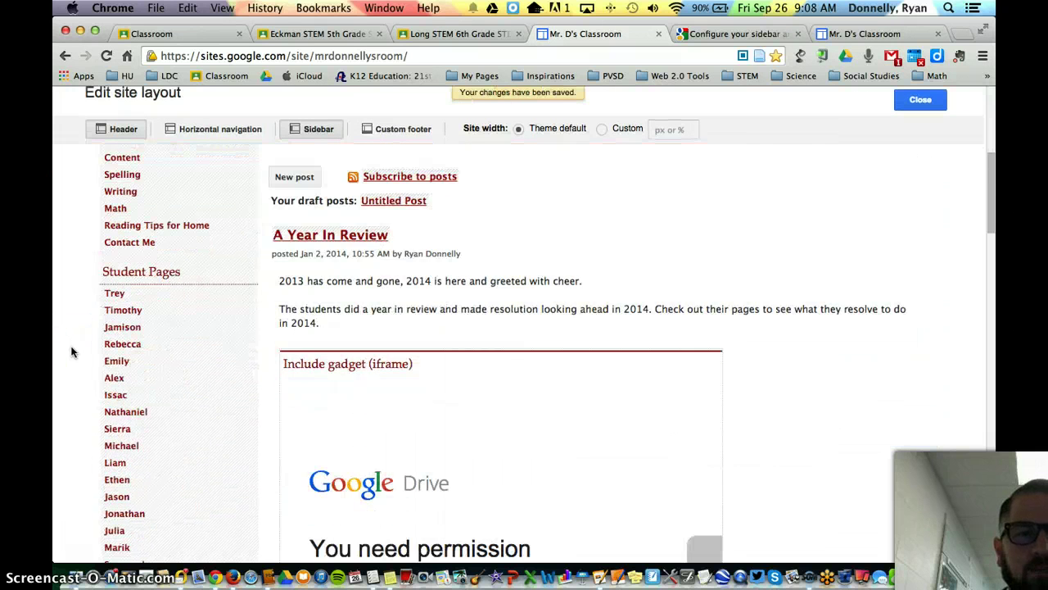
{"action": "scroll", "coordinate": [70, 353], "scroll_direction": "down", "scroll_amount": 5}
{"action": "mouse_move", "coordinate": [115, 391]}
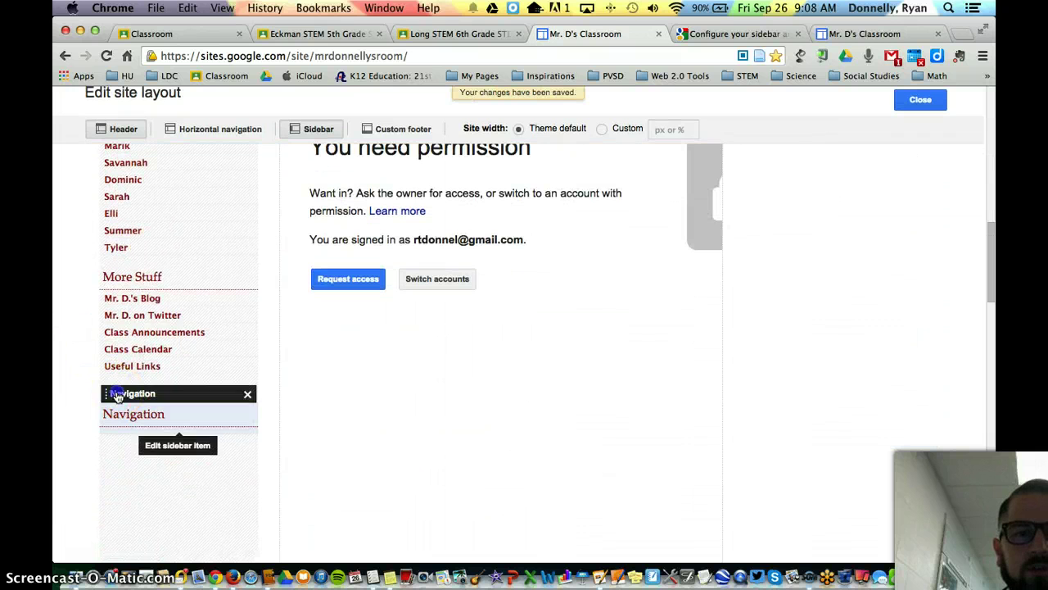
{"action": "left_click_drag", "start_coordinate": [116, 394], "coordinate": [124, 275]}
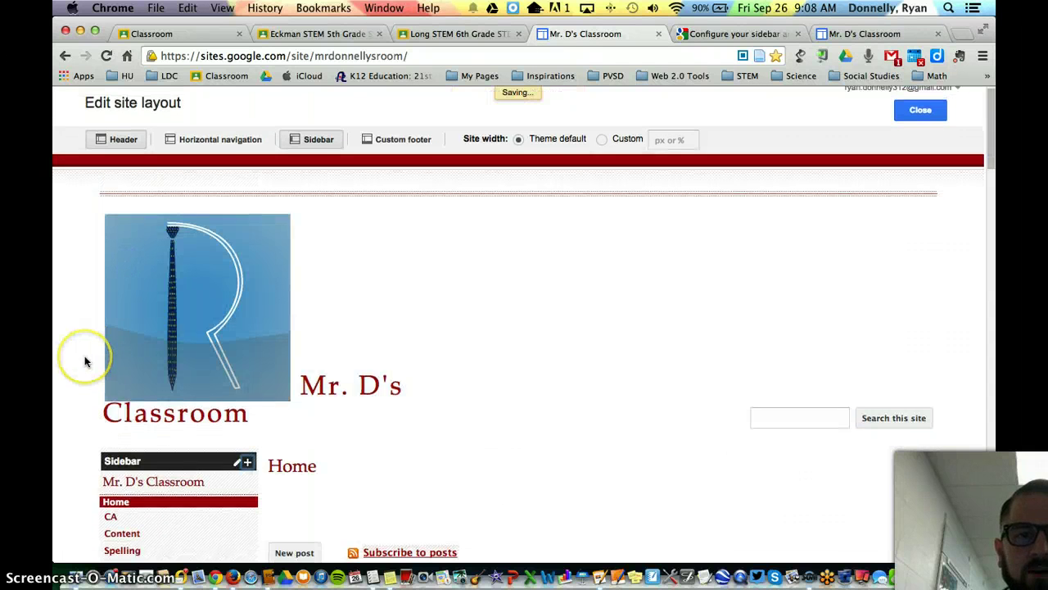
Step: Open the settings of the new Navigation sidebar item and set its title to "Test"
{"action": "scroll", "coordinate": [85, 362], "scroll_direction": "down", "scroll_amount": 10}
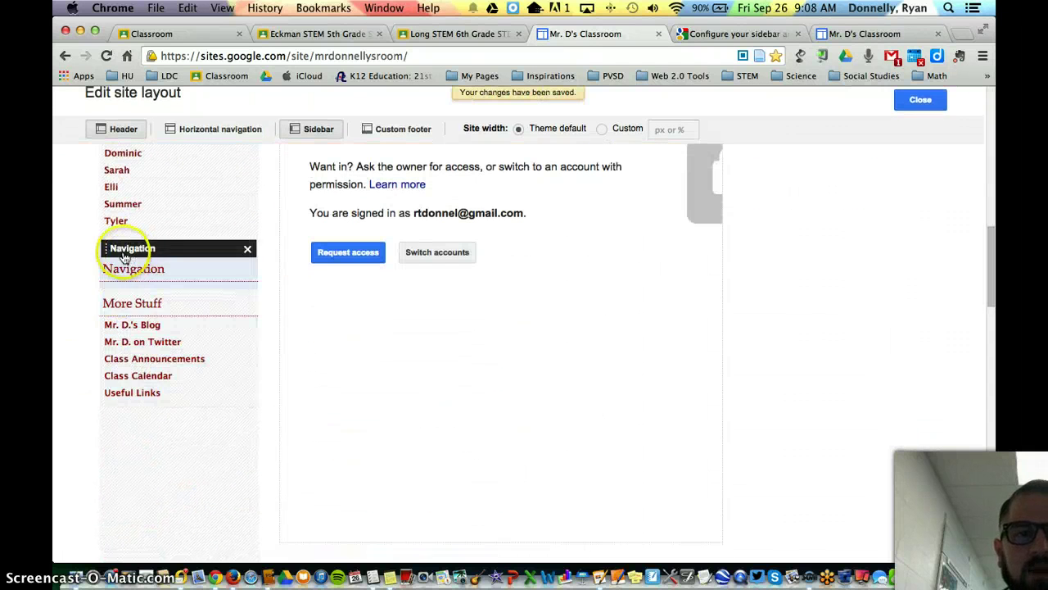
{"action": "left_click", "coordinate": [125, 257]}
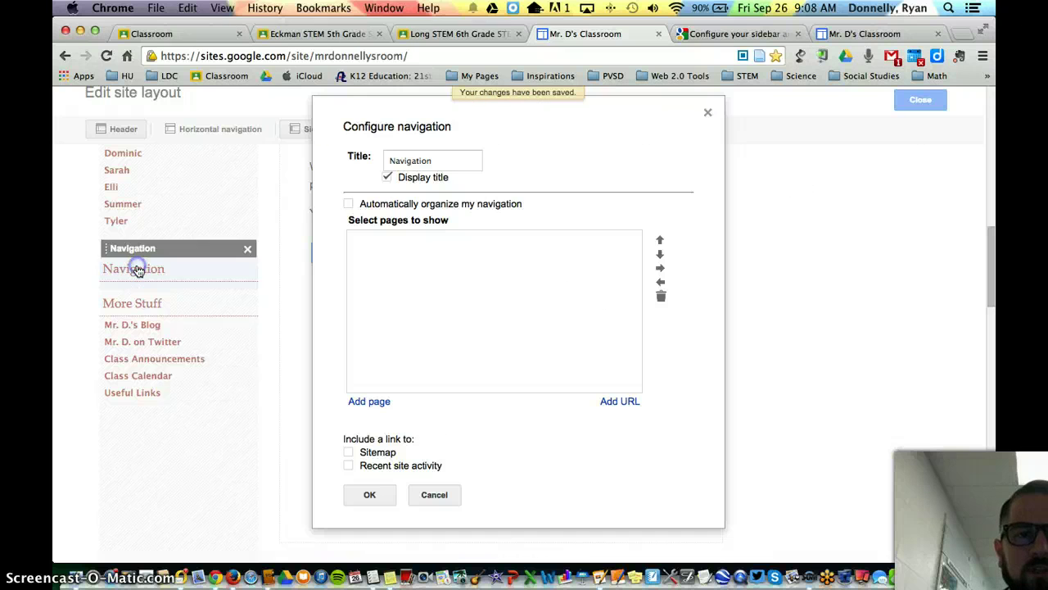
{"action": "left_click", "coordinate": [440, 156]}
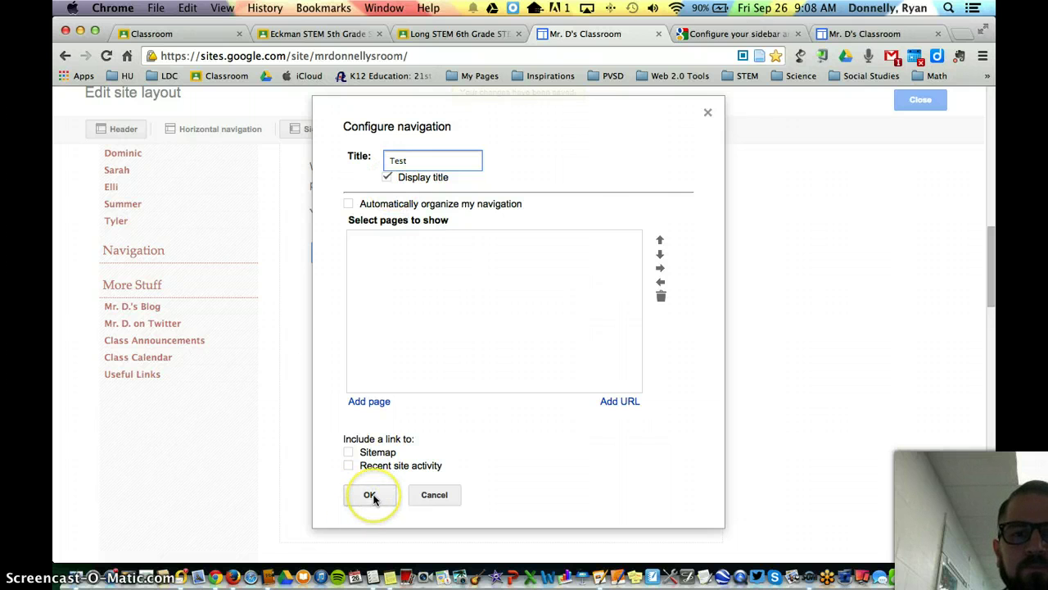
Step: Add the About Me page to the Test navigation's page list, finding it by searching for "about me"
{"action": "left_click", "coordinate": [378, 404]}
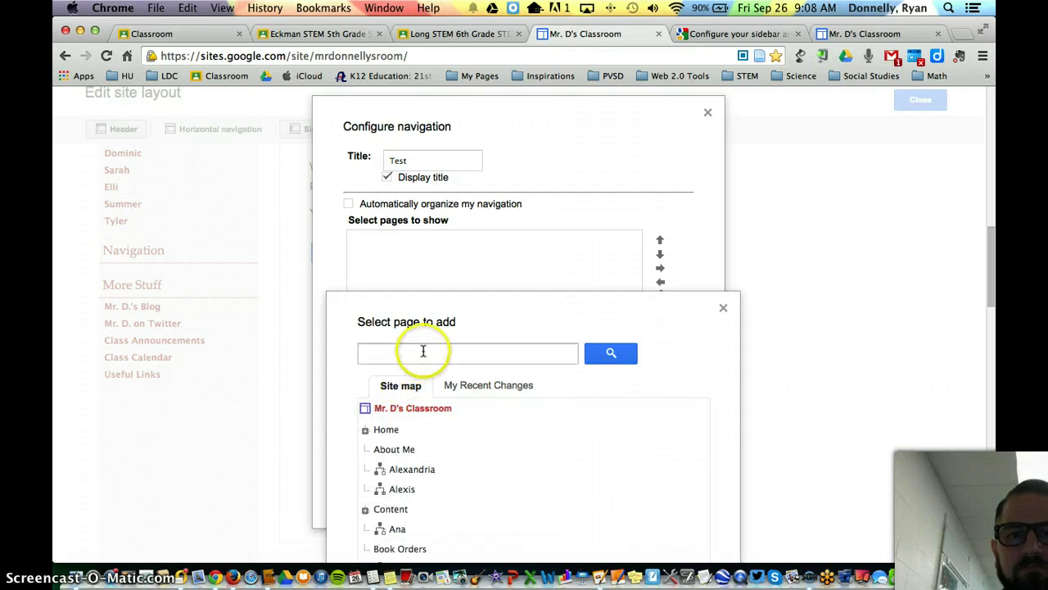
{"action": "left_click", "coordinate": [425, 351]}
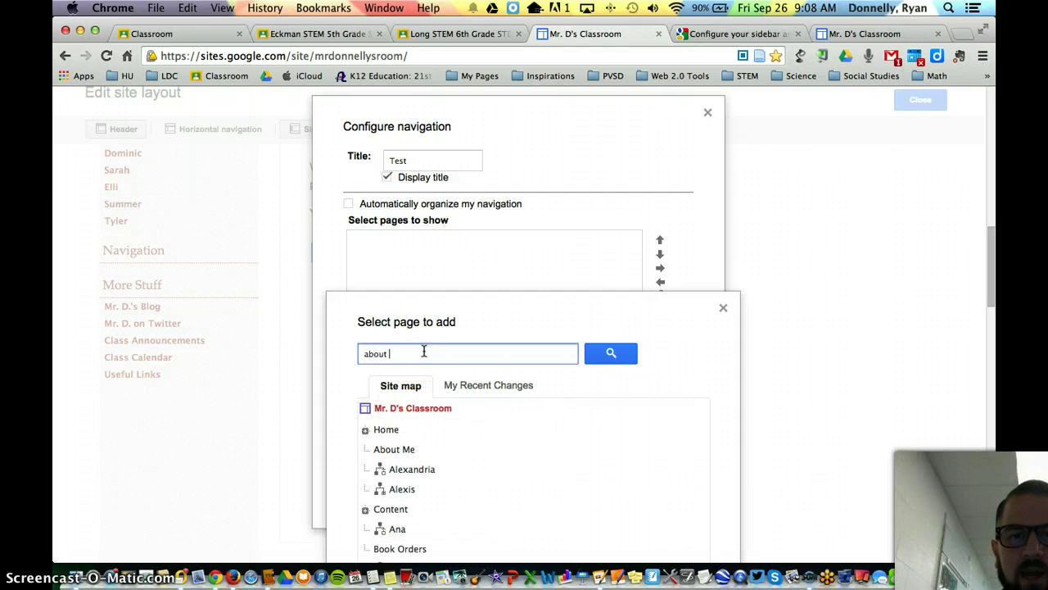
{"action": "scroll", "coordinate": [339, 339], "scroll_direction": "down", "scroll_amount": 5}
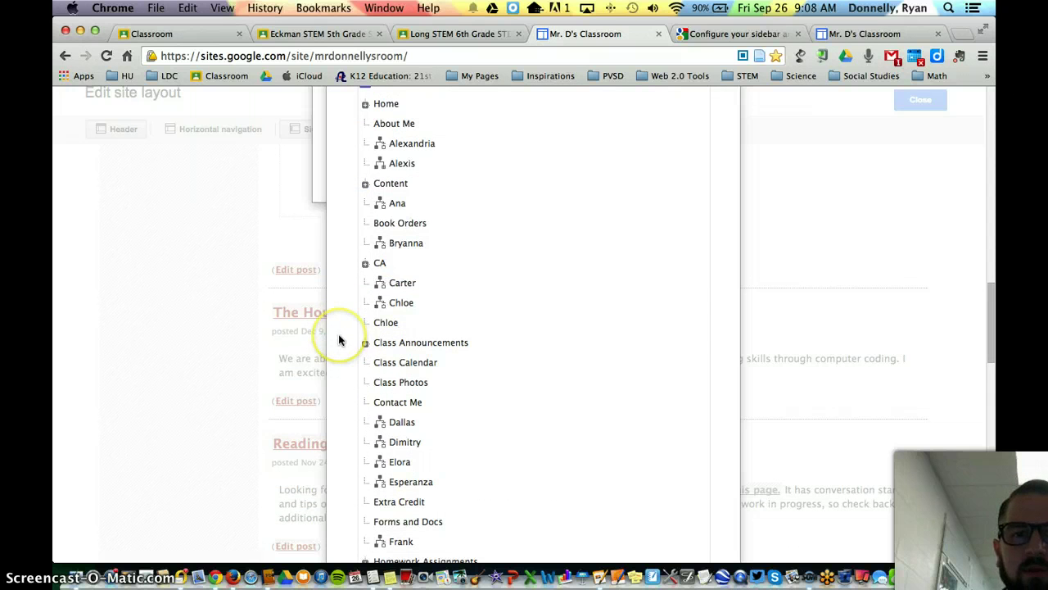
{"action": "scroll", "coordinate": [363, 361], "scroll_direction": "down", "scroll_amount": 5}
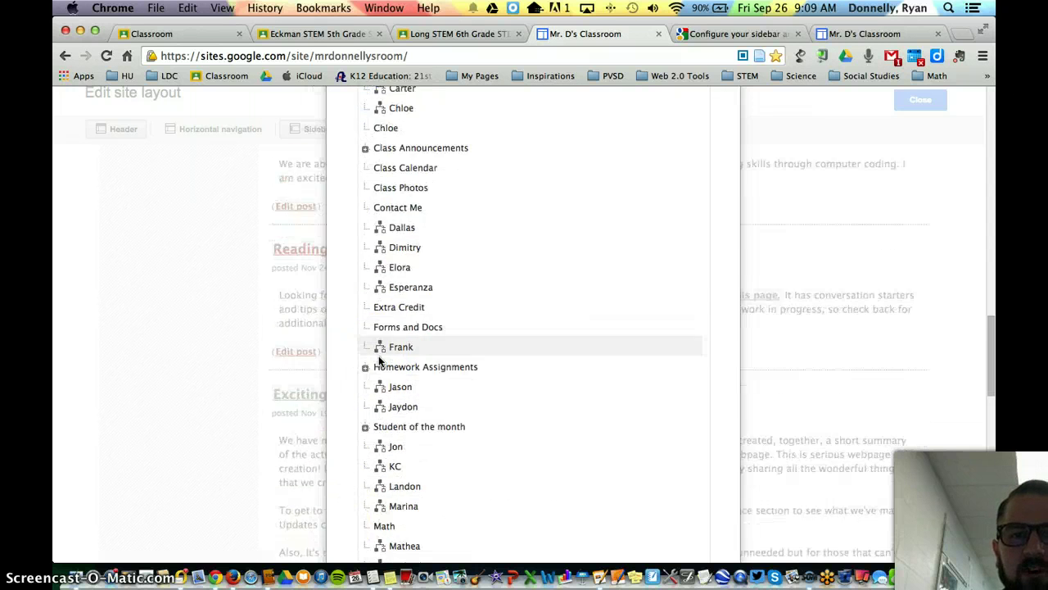
{"action": "scroll", "coordinate": [379, 361], "scroll_direction": "up", "scroll_amount": 10}
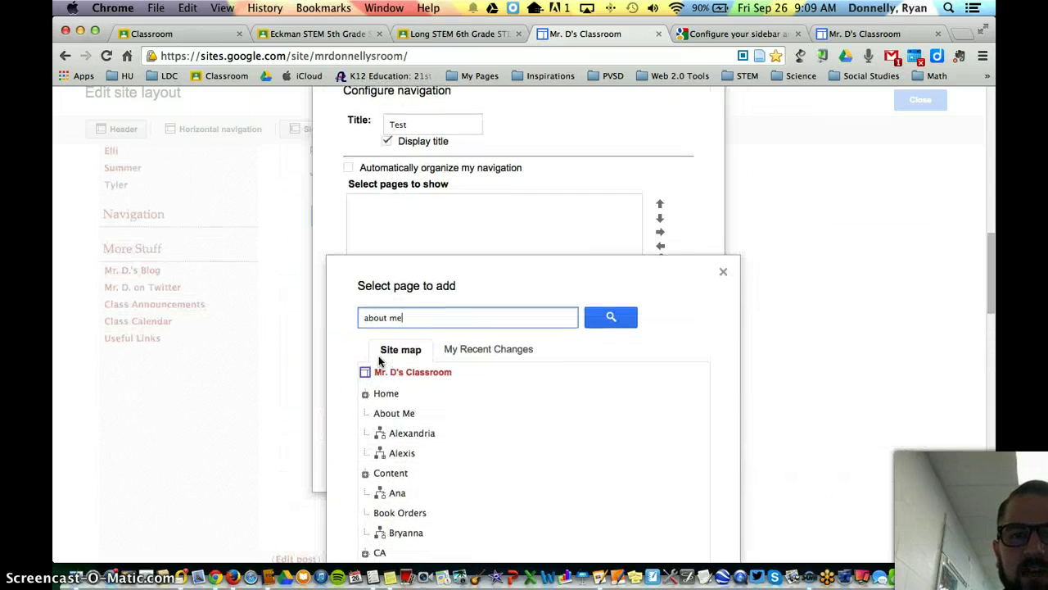
{"action": "left_click", "coordinate": [385, 414]}
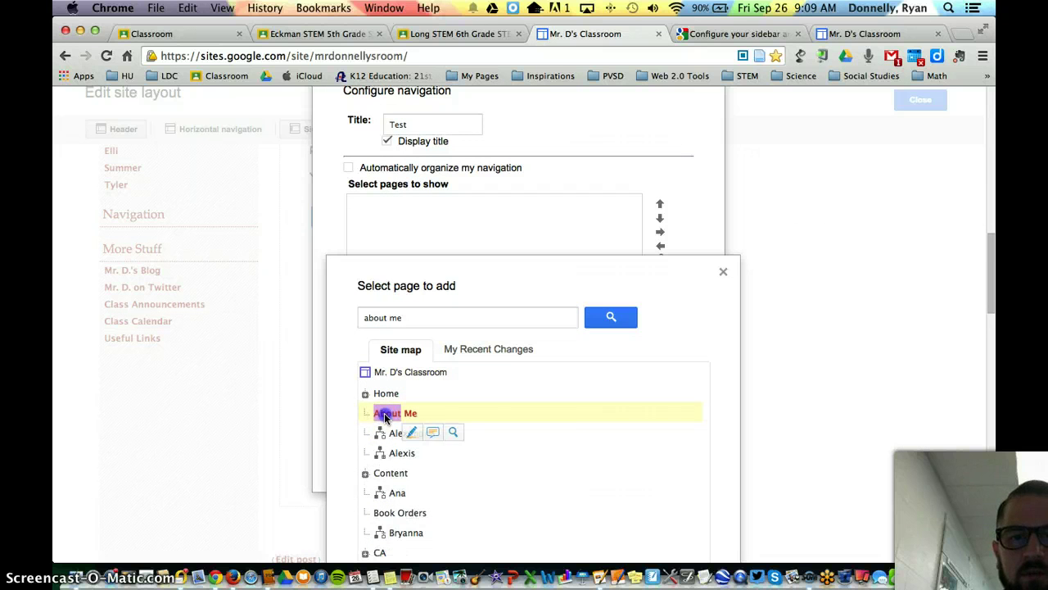
{"action": "scroll", "coordinate": [352, 413], "scroll_direction": "down", "scroll_amount": 2}
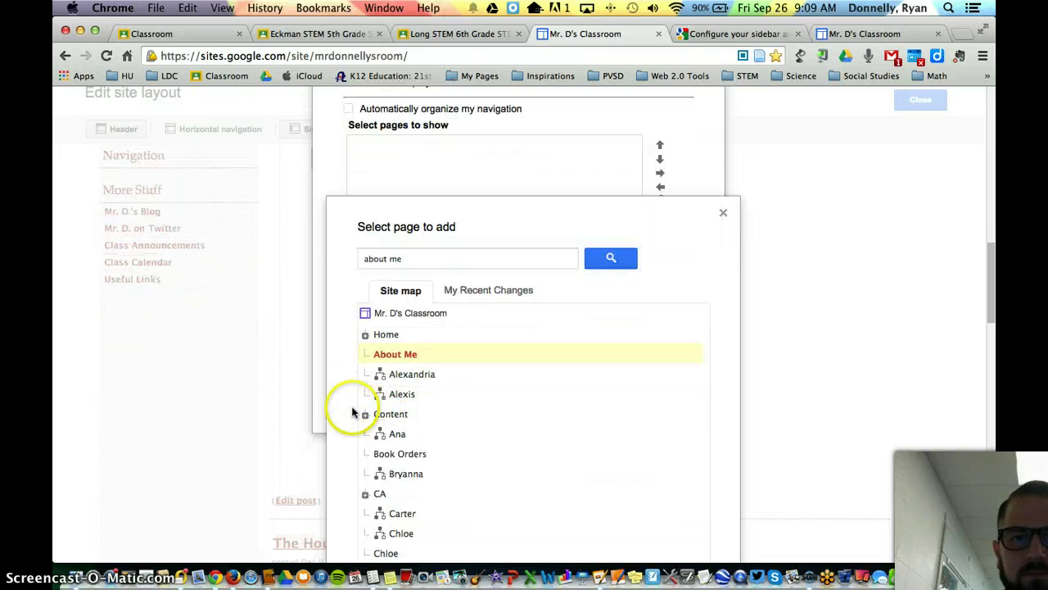
{"action": "left_click", "coordinate": [611, 254]}
{"action": "left_click", "coordinate": [379, 325]}
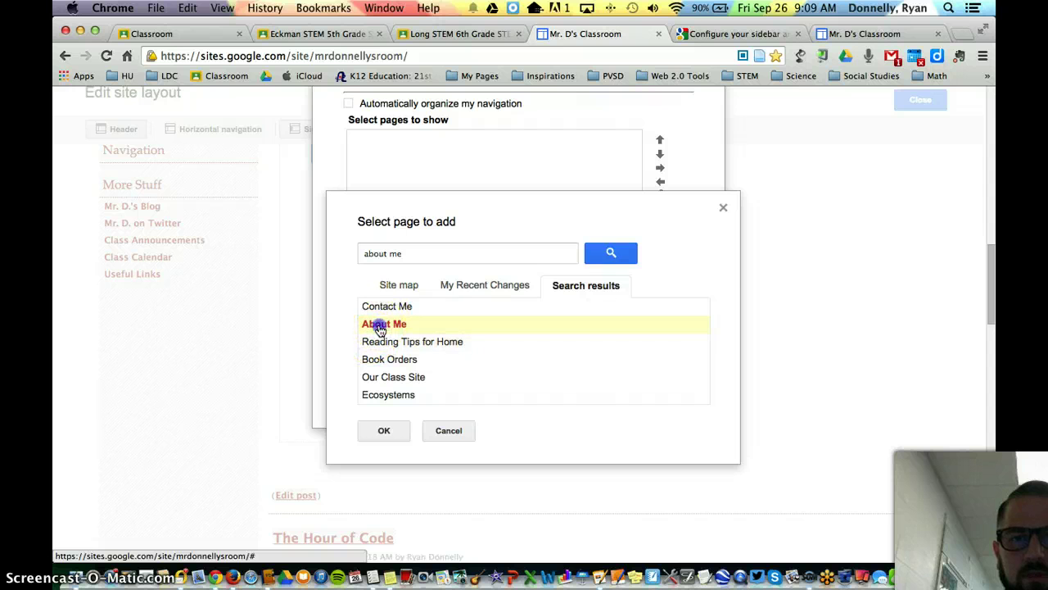
{"action": "left_click", "coordinate": [384, 430]}
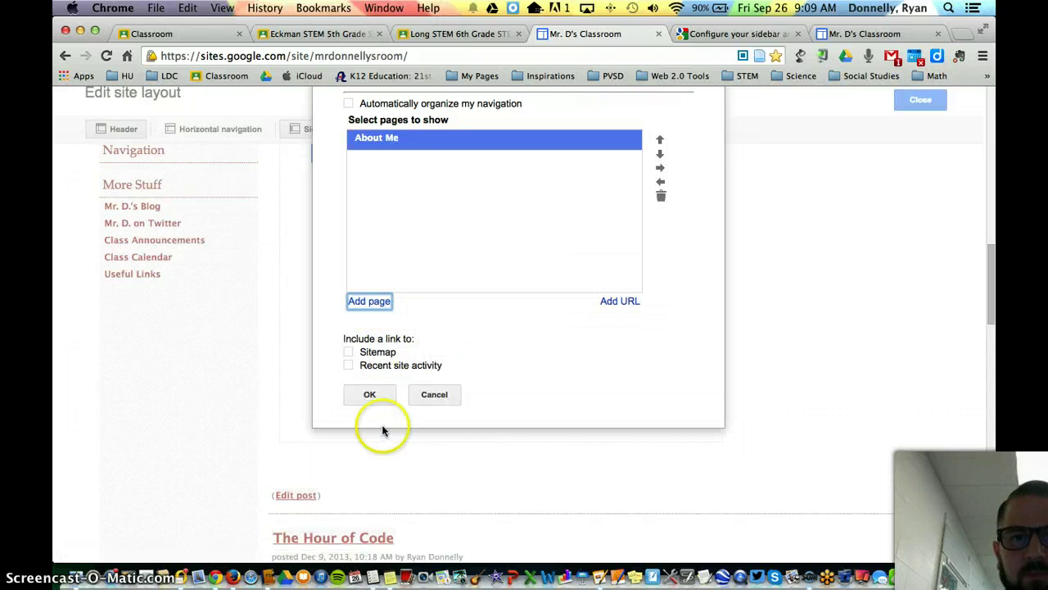
Step: Save the Test navigation's settings and check the section's placement in the sidebar between Student Pages and More Stuff
{"action": "left_click", "coordinate": [371, 393]}
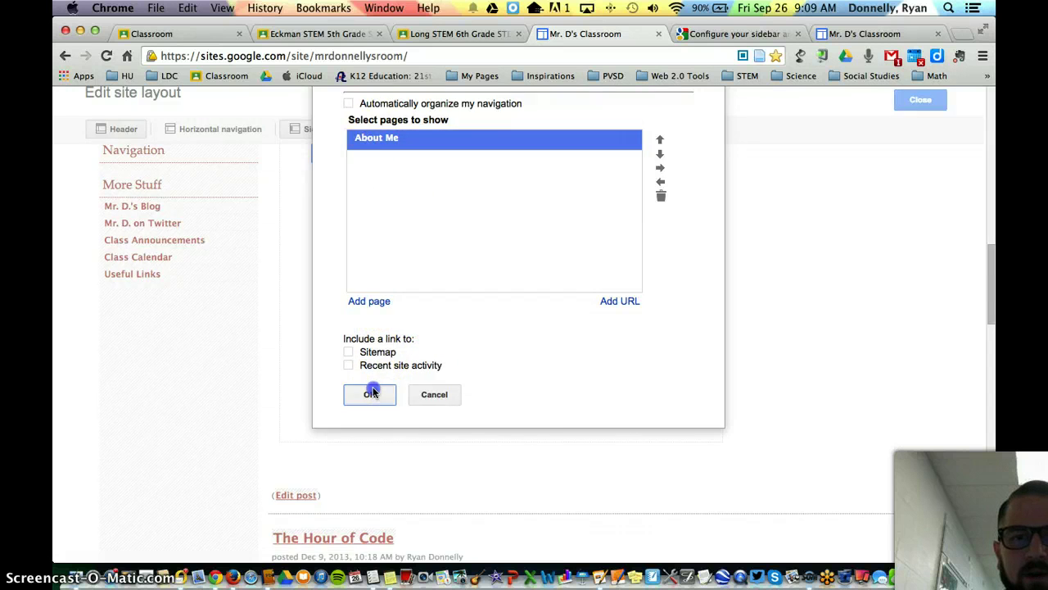
{"action": "scroll", "coordinate": [77, 399], "scroll_direction": "down", "scroll_amount": 10}
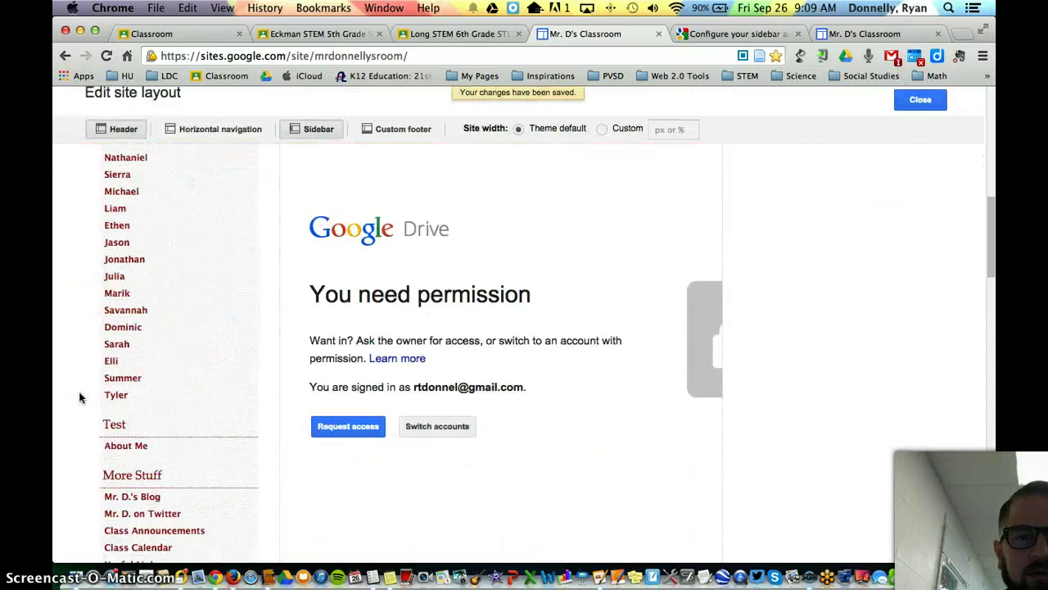
{"action": "scroll", "coordinate": [80, 398], "scroll_direction": "down", "scroll_amount": 3}
{"action": "mouse_move", "coordinate": [105, 303]}
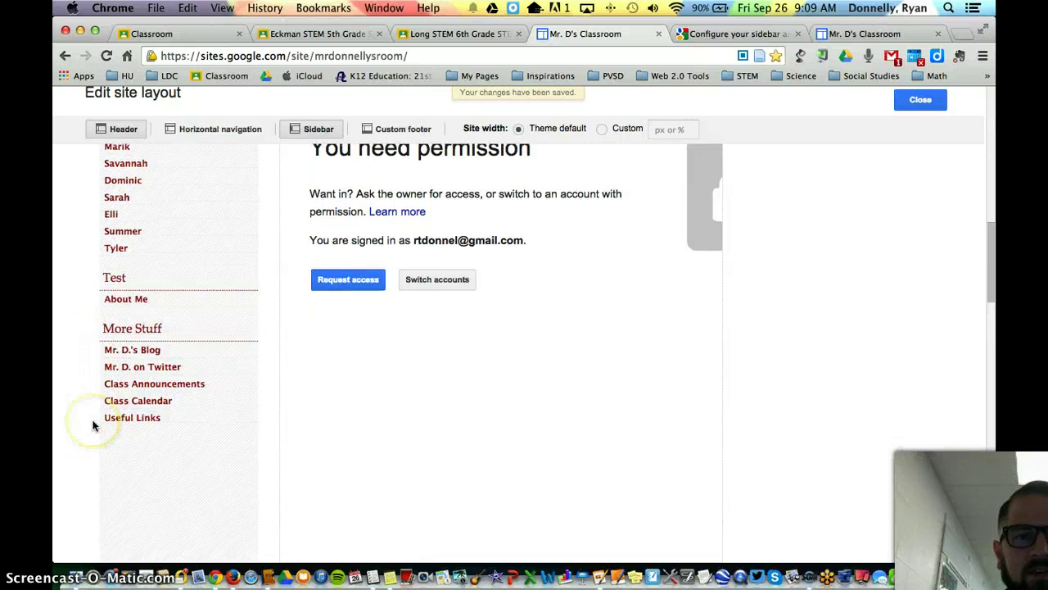
{"action": "scroll", "coordinate": [92, 425], "scroll_direction": "up", "scroll_amount": 10}
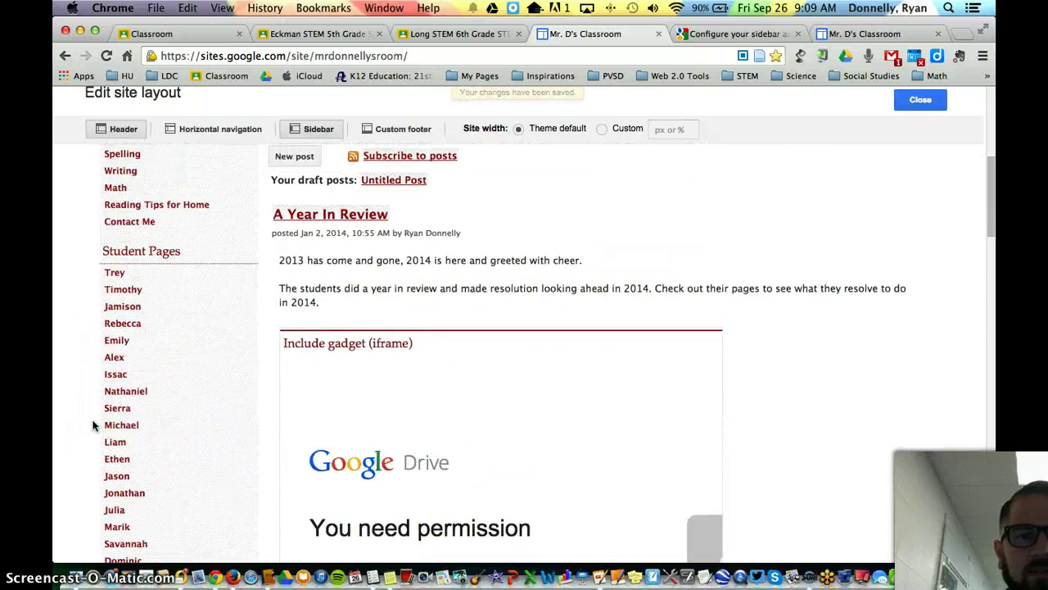
{"action": "scroll", "coordinate": [93, 425], "scroll_direction": "up", "scroll_amount": 3}
{"action": "scroll", "coordinate": [93, 422], "scroll_direction": "down", "scroll_amount": 4}
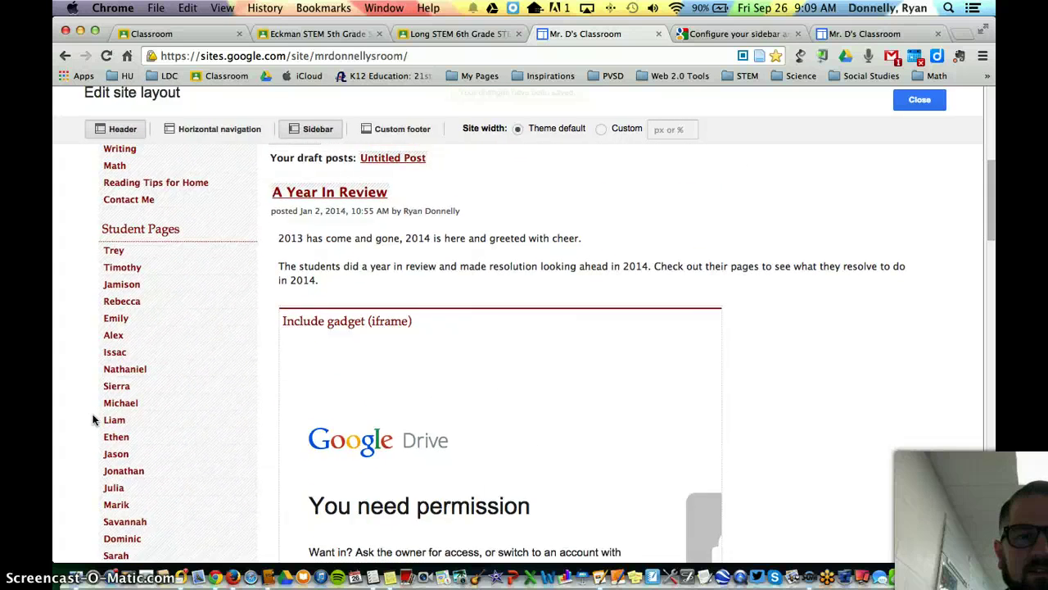
{"action": "scroll", "coordinate": [93, 419], "scroll_direction": "down", "scroll_amount": 8}
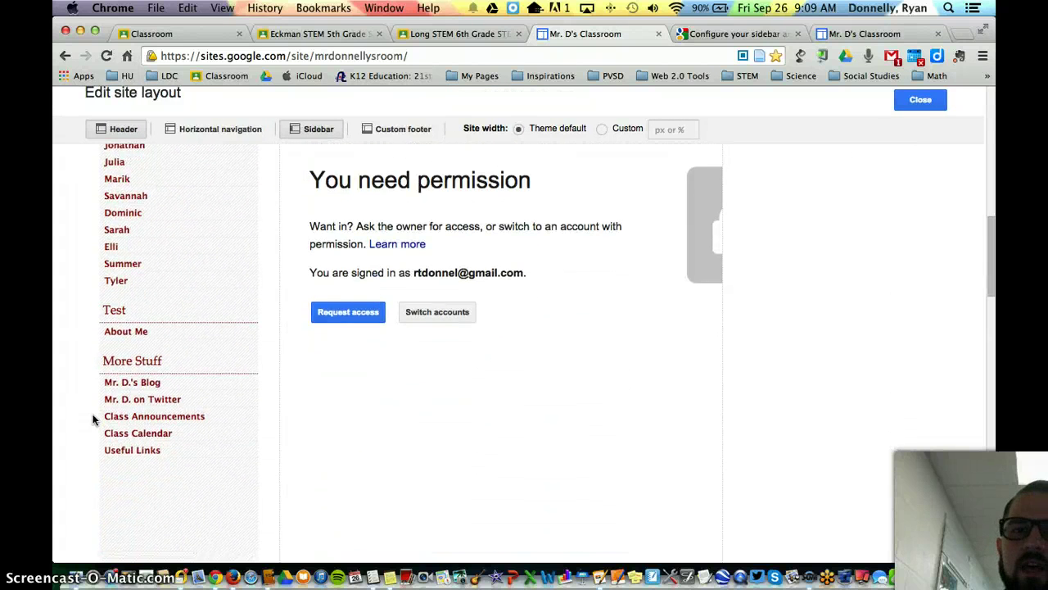
{"action": "scroll", "coordinate": [93, 419], "scroll_direction": "up", "scroll_amount": 20}
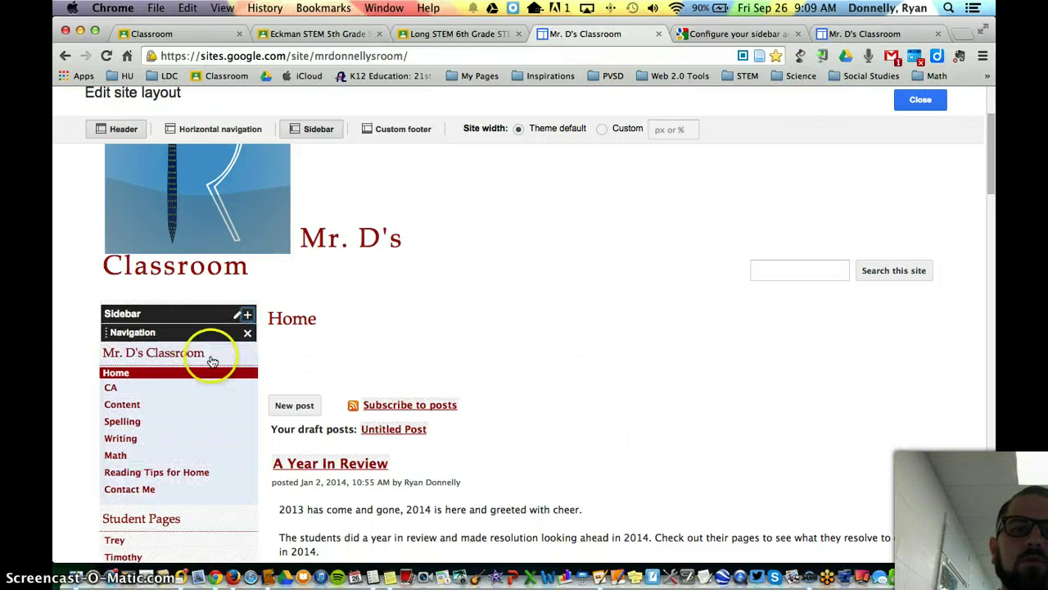
{"action": "left_click", "coordinate": [247, 316]}
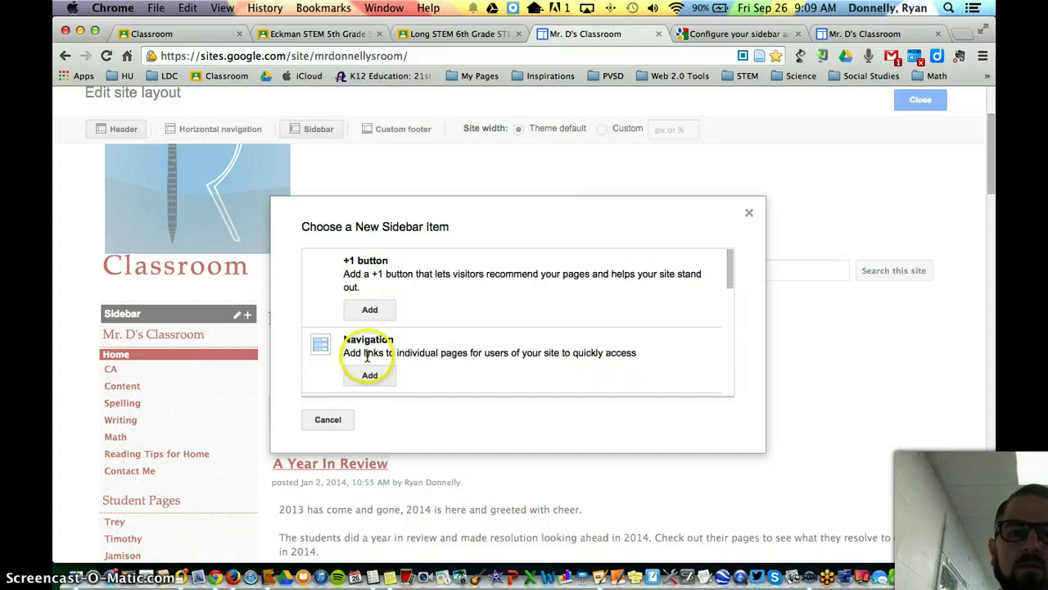
{"action": "left_click", "coordinate": [332, 420]}
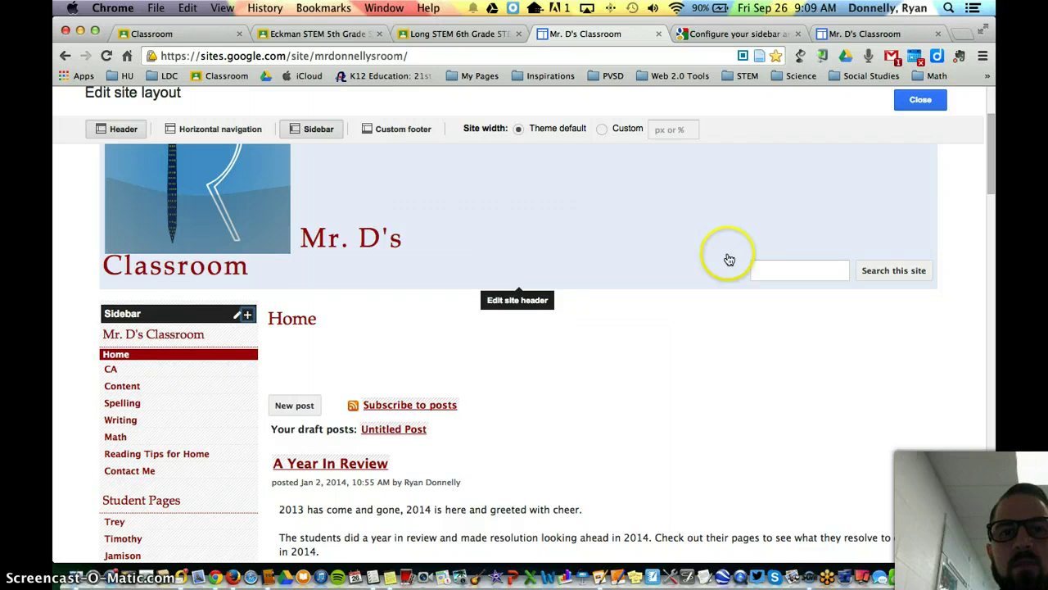
Step: Close the site layout editor to return to the site's Home page
{"action": "left_click", "coordinate": [921, 101]}
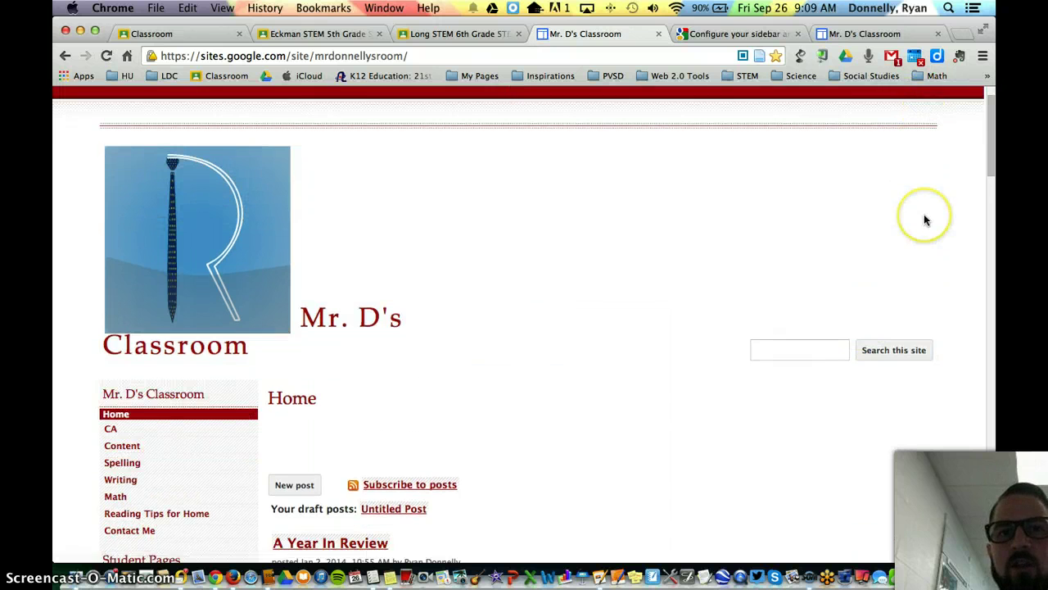